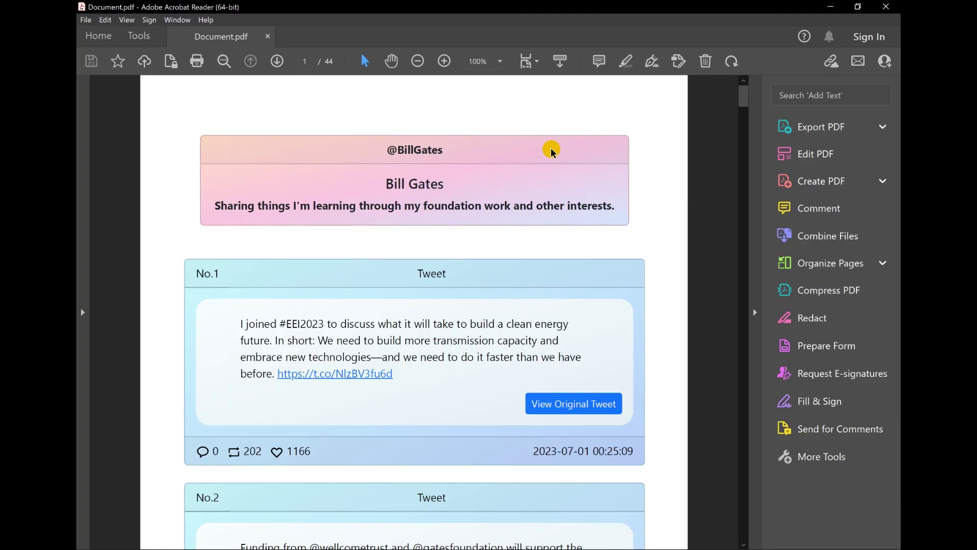
Step: Select and copy a passage of tweet No.1's text in the PDF
scroll(551, 147, down, 3)
drag(341, 164, 513, 198)
right_click(448, 192)
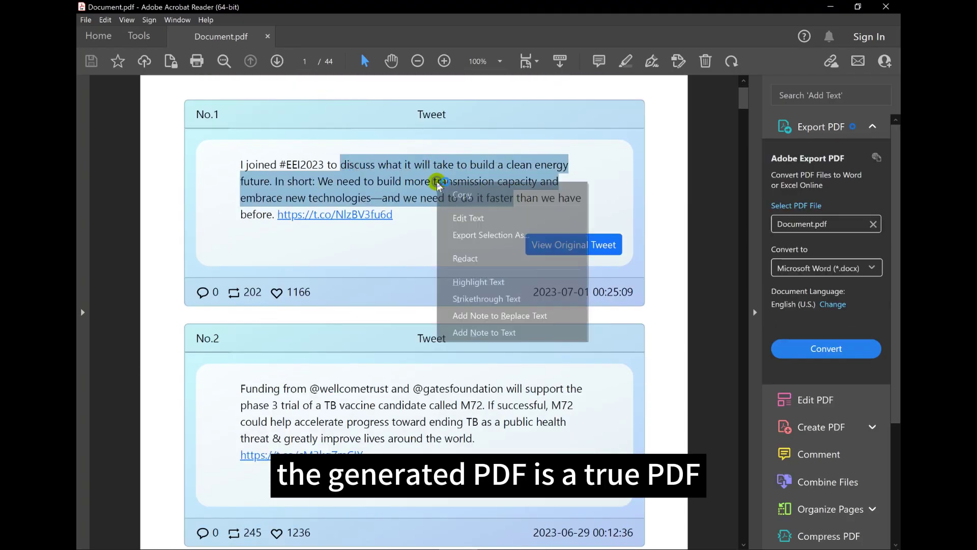
click(464, 195)
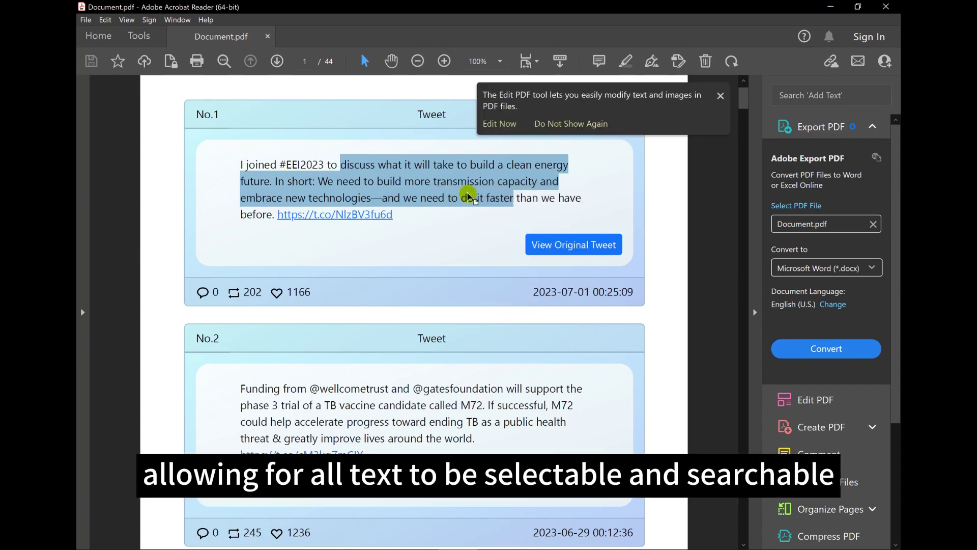
Step: Dismiss the Edit PDF tip, clear the selection and scroll further down
scroll(475, 195, down, 1)
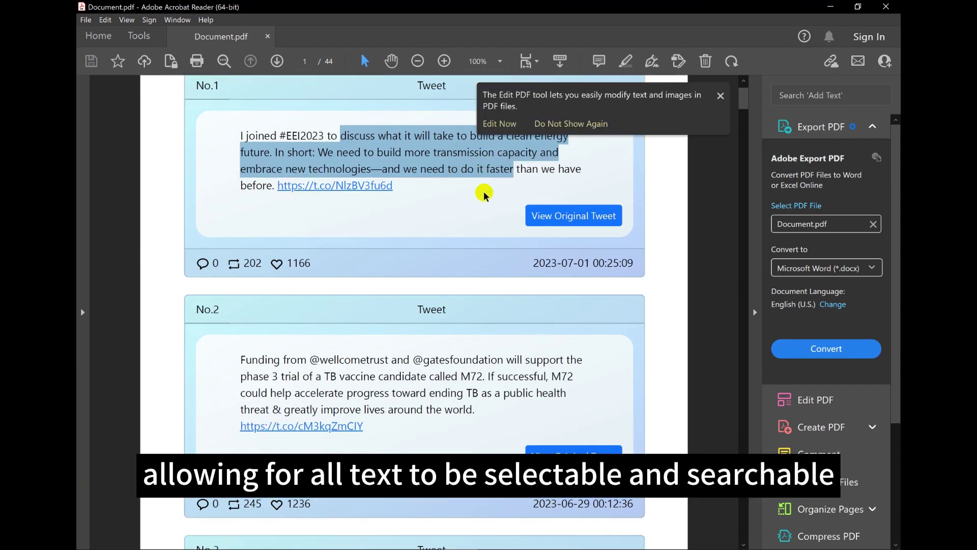
click(720, 95)
click(458, 209)
scroll(458, 209, down, 3)
scroll(458, 209, down, 7)
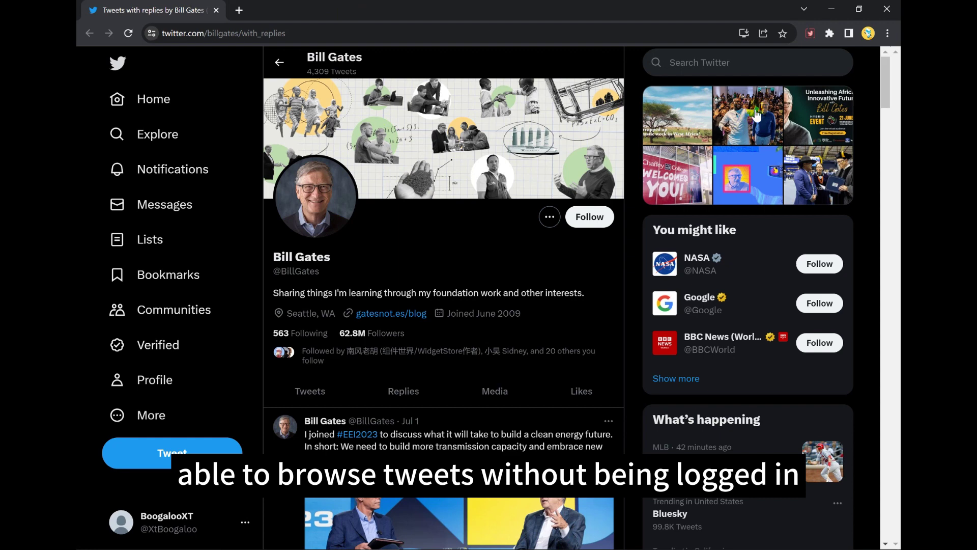
click(319, 271)
drag(318, 270, 281, 271)
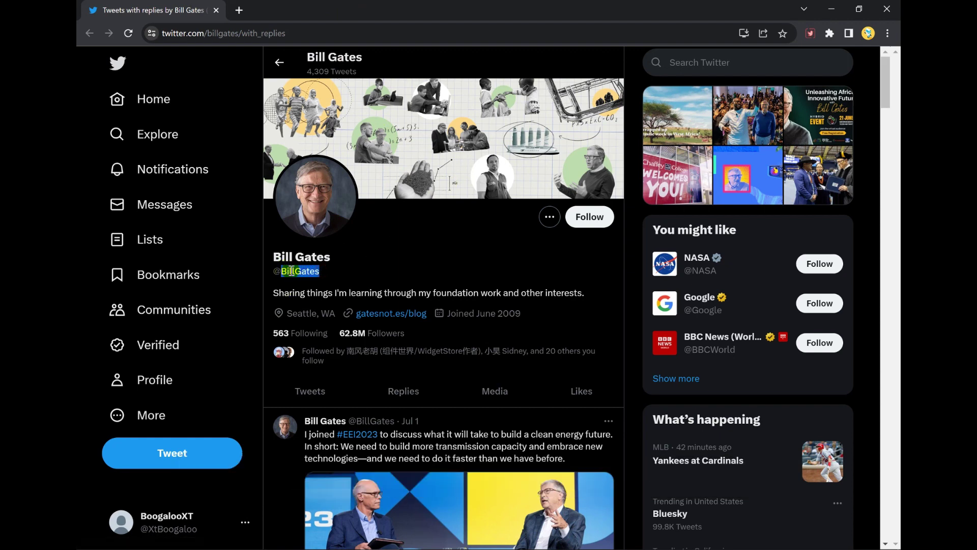
right_click(292, 270)
click(328, 281)
Step: Paste the handle into TwEbook's ScreenName field and start the export
click(813, 31)
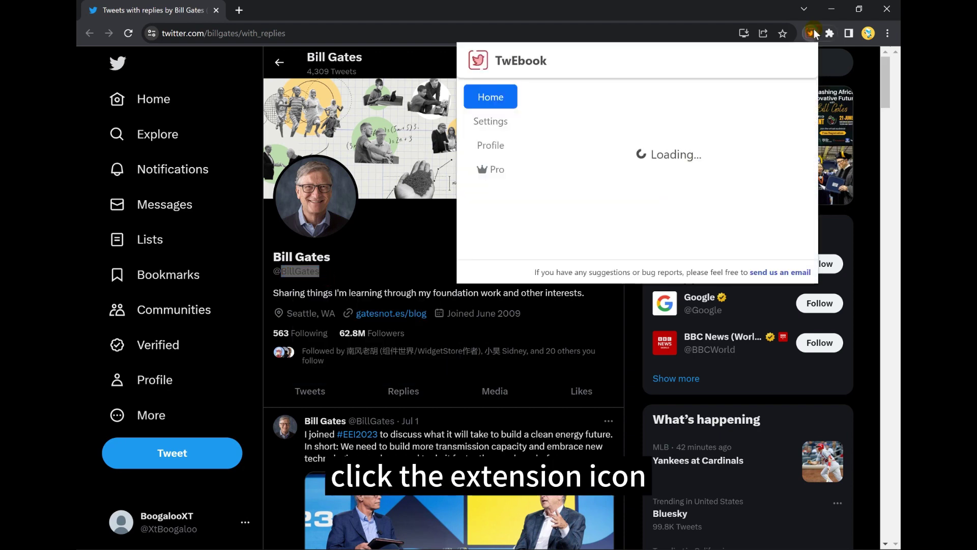
click(628, 155)
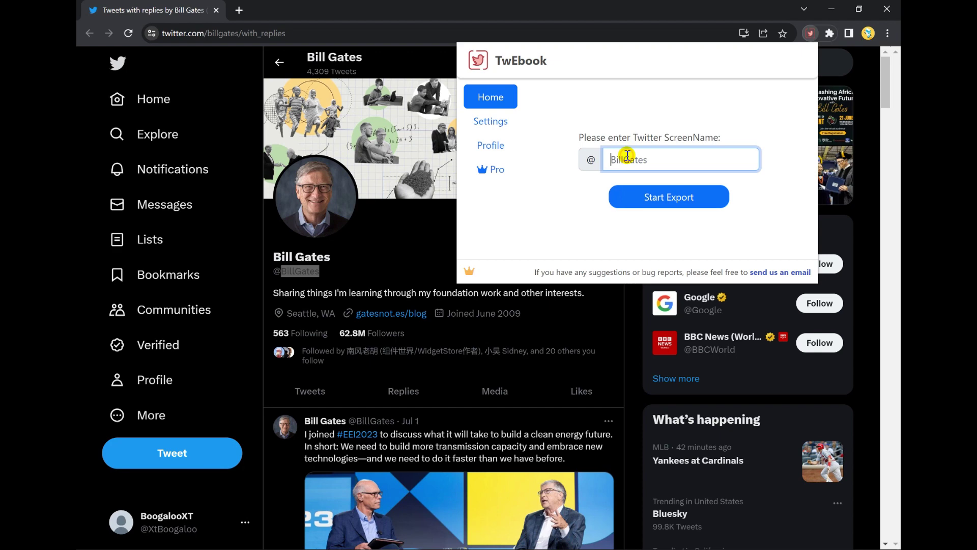
right_click(627, 155)
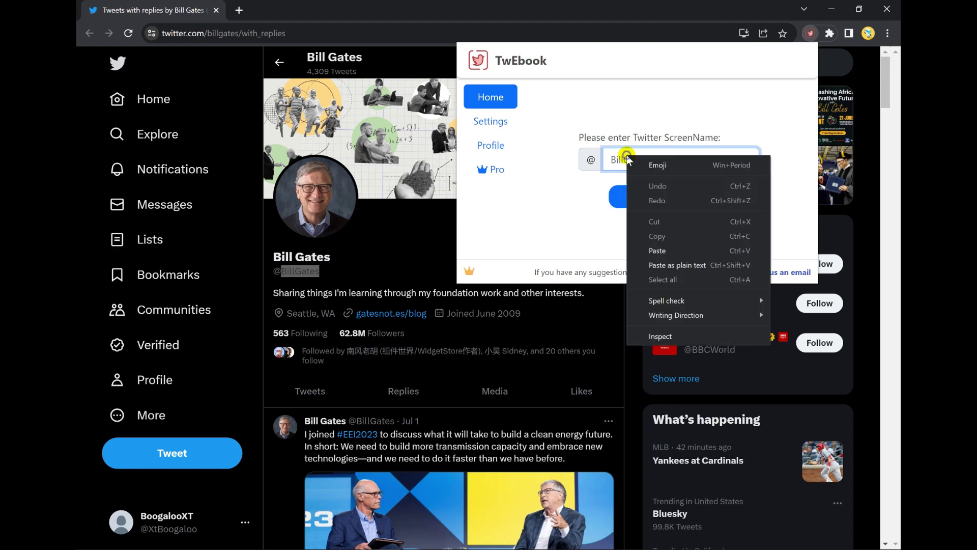
click(711, 250)
click(700, 200)
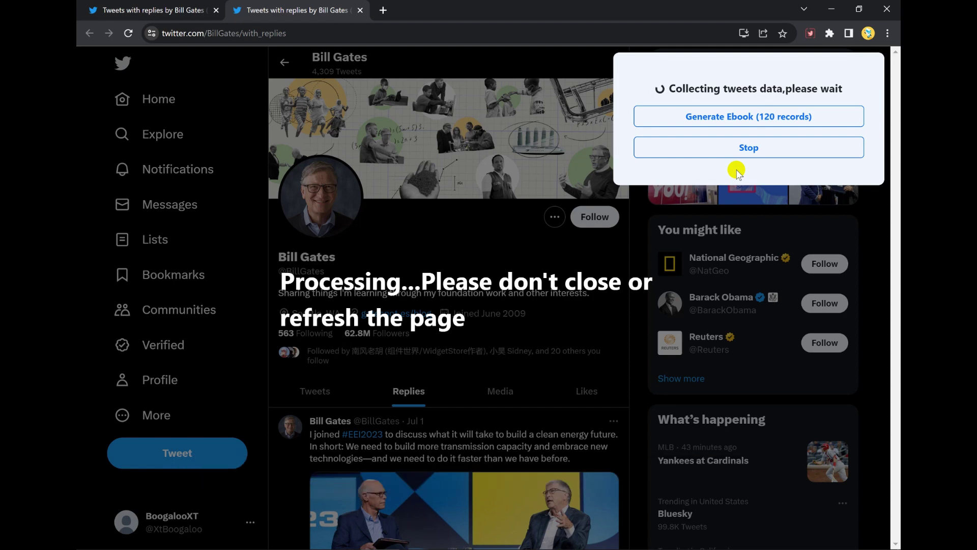
Step: Generate the ebook from the 139 records, then stop collection from the Twitter tab
click(754, 121)
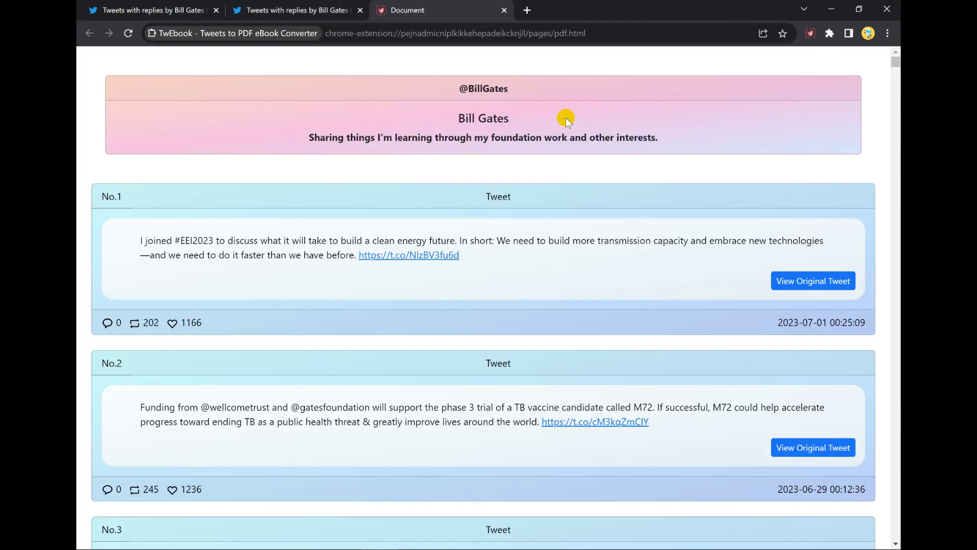
click(346, 10)
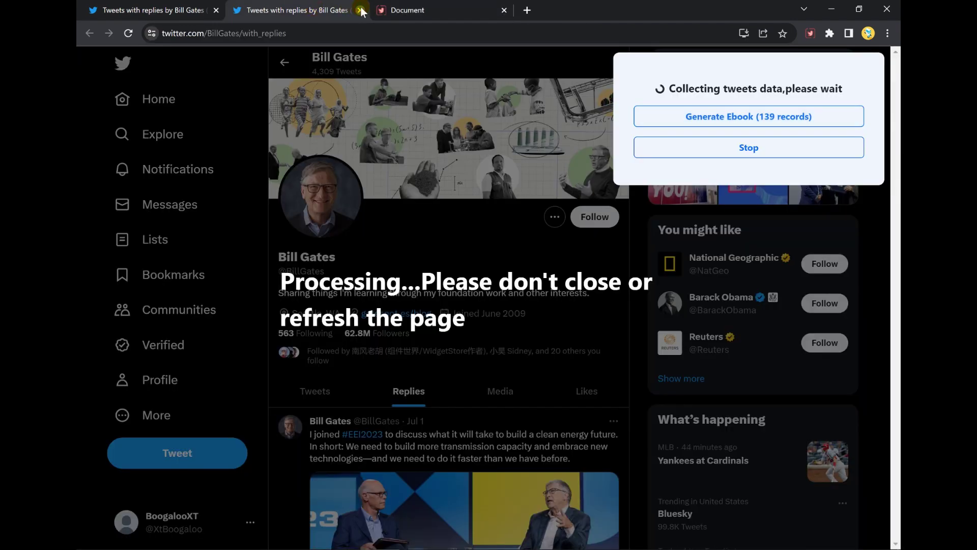
click(677, 146)
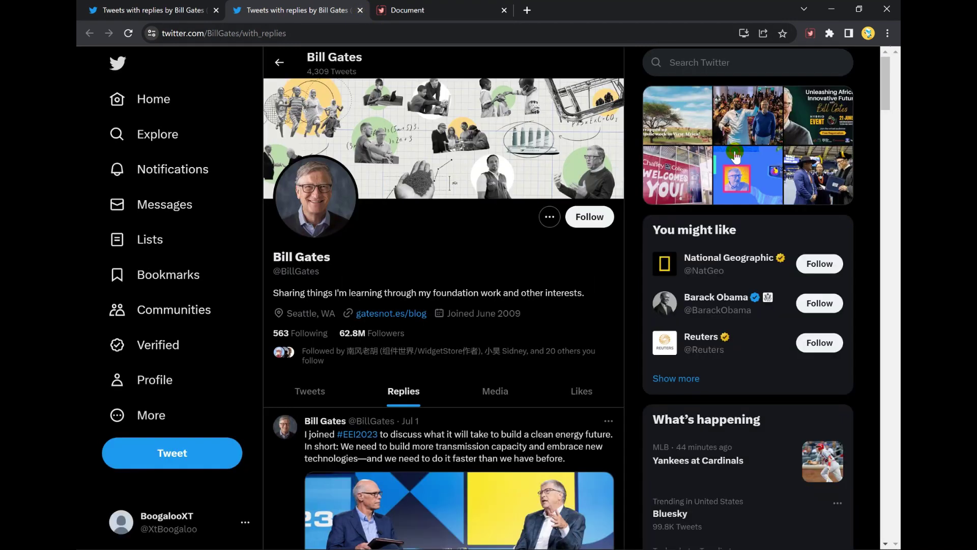
Step: On the ebook tab, highlight the header's screen name, display name and profile description
click(423, 13)
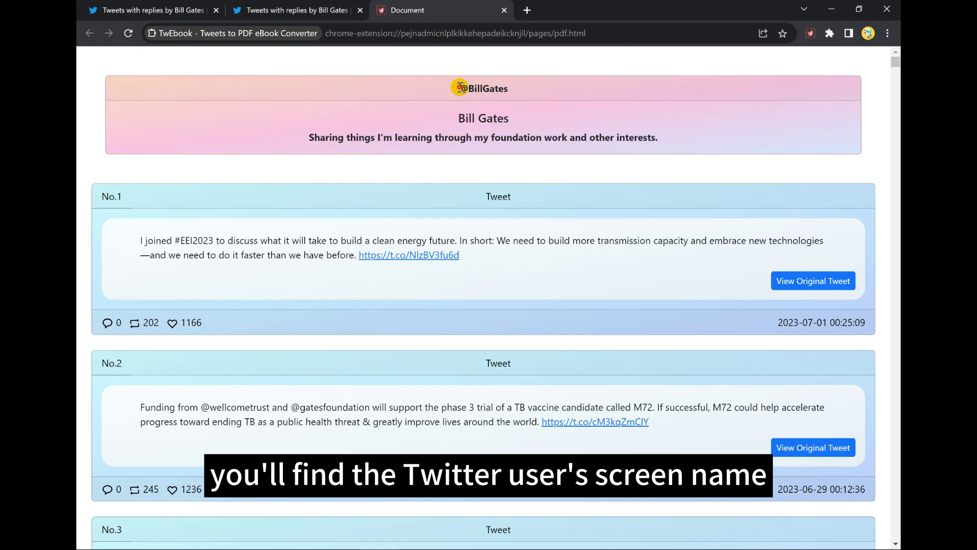
drag(457, 88, 565, 93)
click(565, 93)
drag(457, 114, 569, 111)
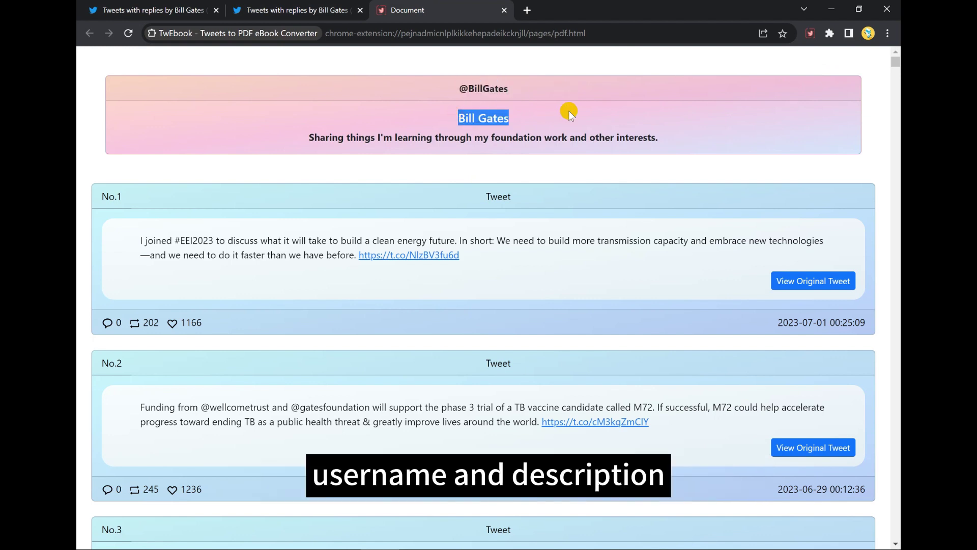
click(569, 111)
click(303, 132)
drag(384, 134, 667, 139)
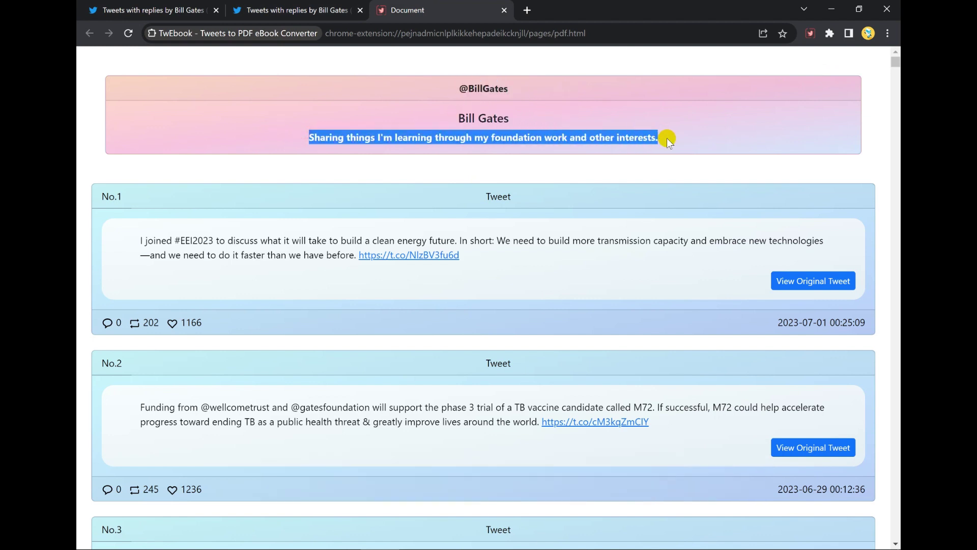
click(701, 130)
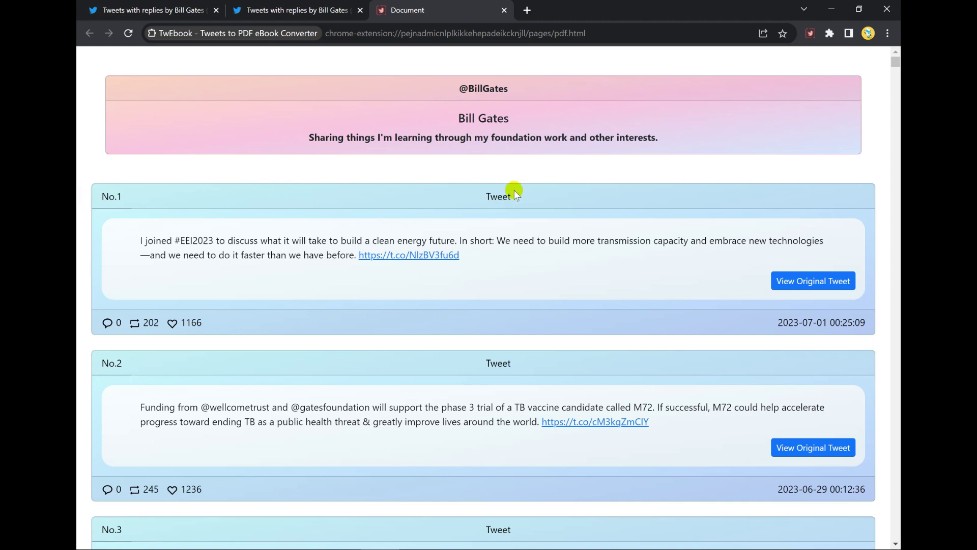
Step: Highlight tweet No.1's Tweet label, number, retweet count 202, timestamp and opening words
drag(483, 196, 572, 195)
click(536, 254)
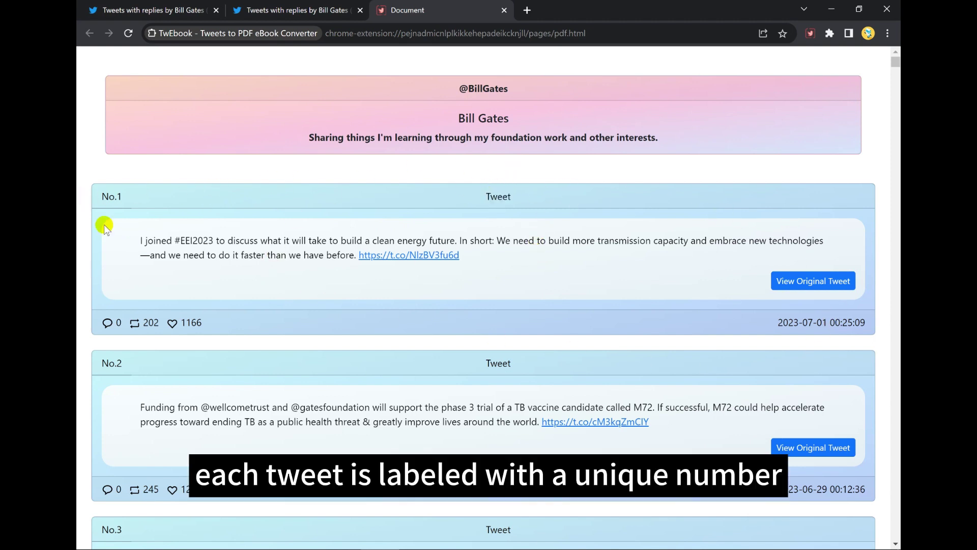
drag(128, 196, 99, 194)
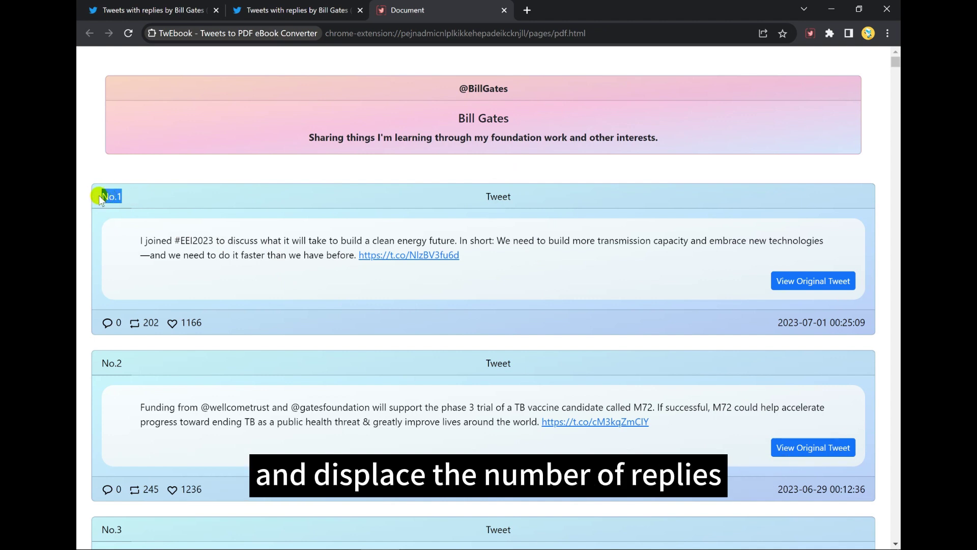
click(107, 307)
drag(107, 324, 208, 320)
click(226, 319)
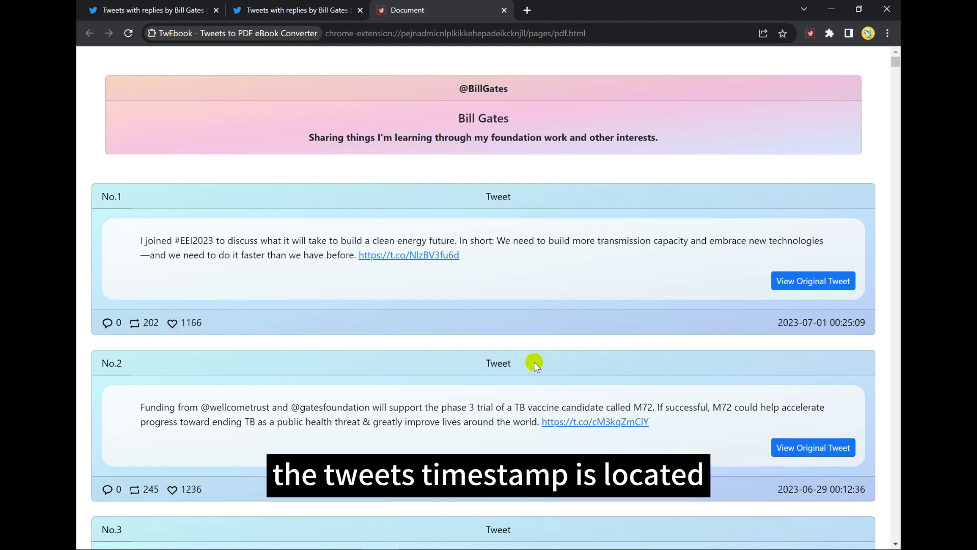
drag(761, 321, 855, 321)
click(868, 320)
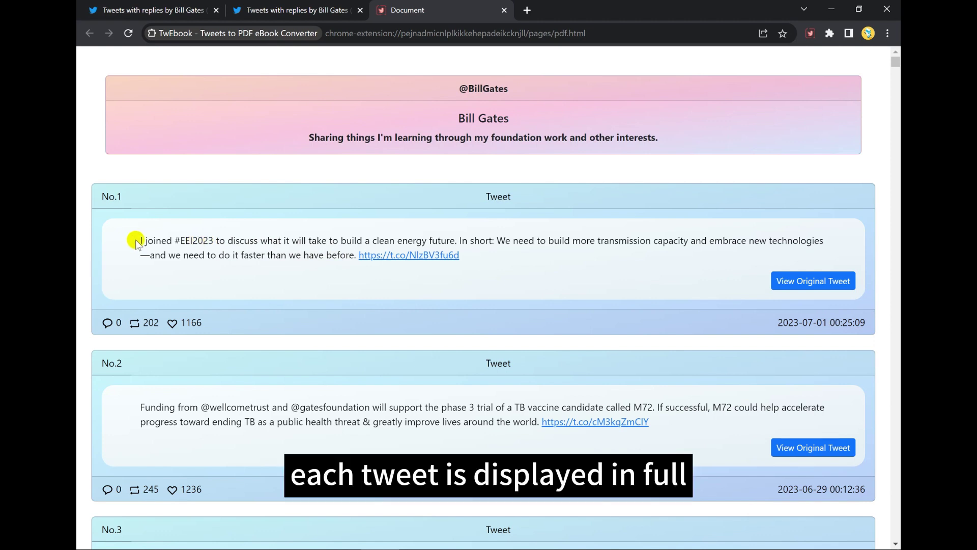
drag(135, 239, 525, 256)
click(532, 262)
Step: View tweet No.1's original on Twitter, then back in the ebook highlight No.5's ReTweet label
click(797, 284)
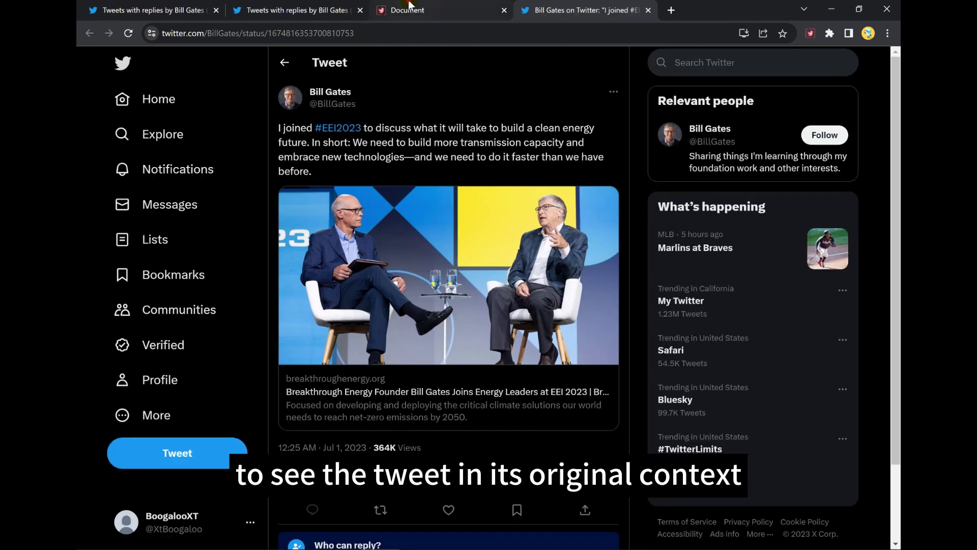
click(457, 10)
scroll(562, 218, down, 1)
scroll(565, 222, down, 10)
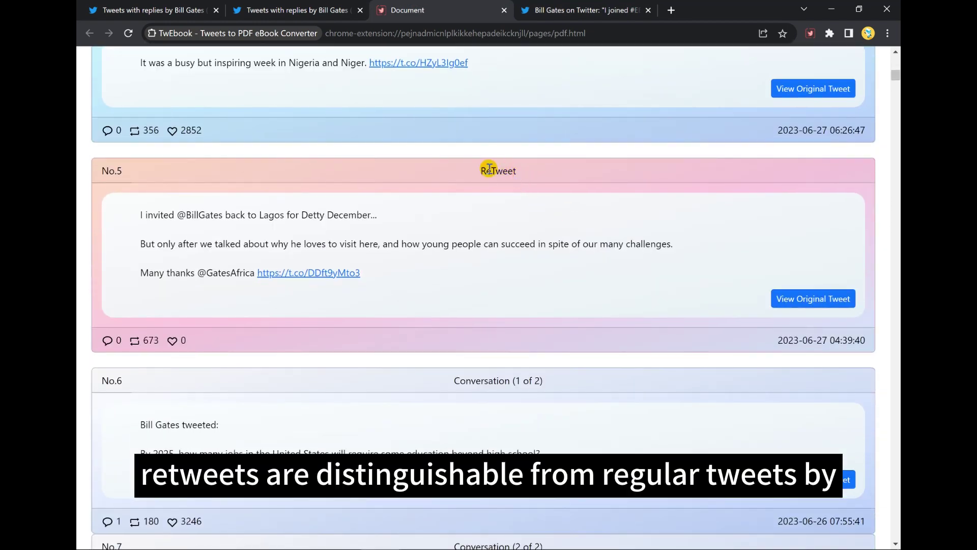
drag(476, 169, 539, 172)
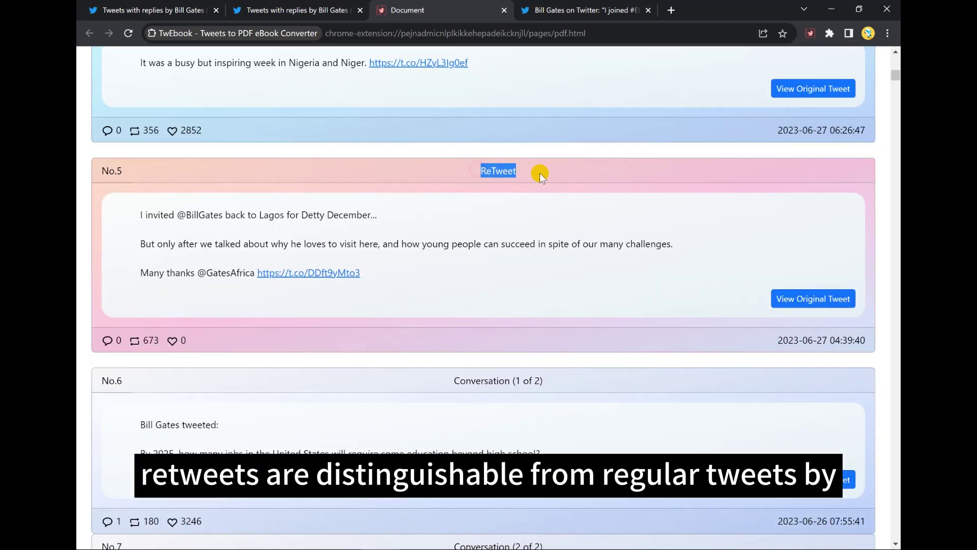
click(545, 198)
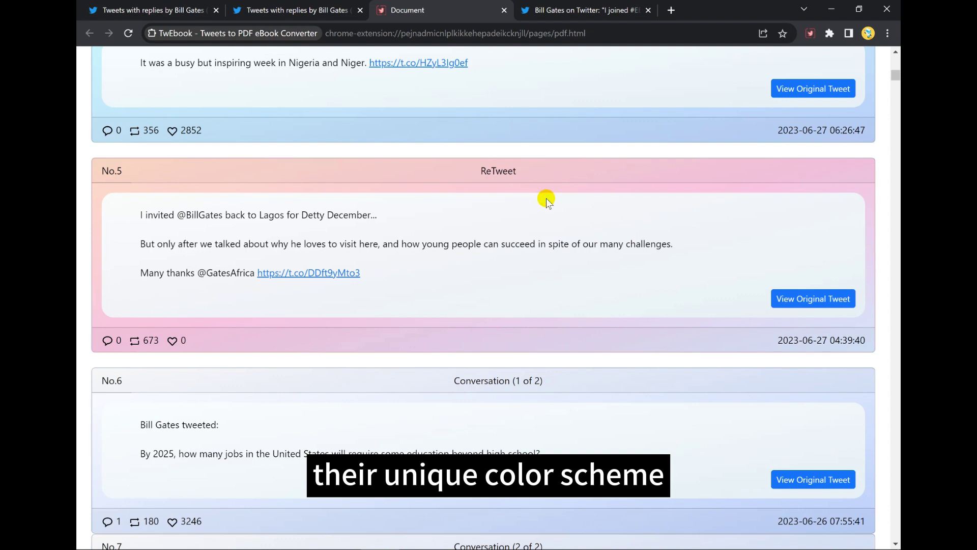
Step: Highlight the Conversation (1 of 2) header and the lines of tweets No.6 and No.7
scroll(546, 198, down, 2)
scroll(545, 199, down, 2)
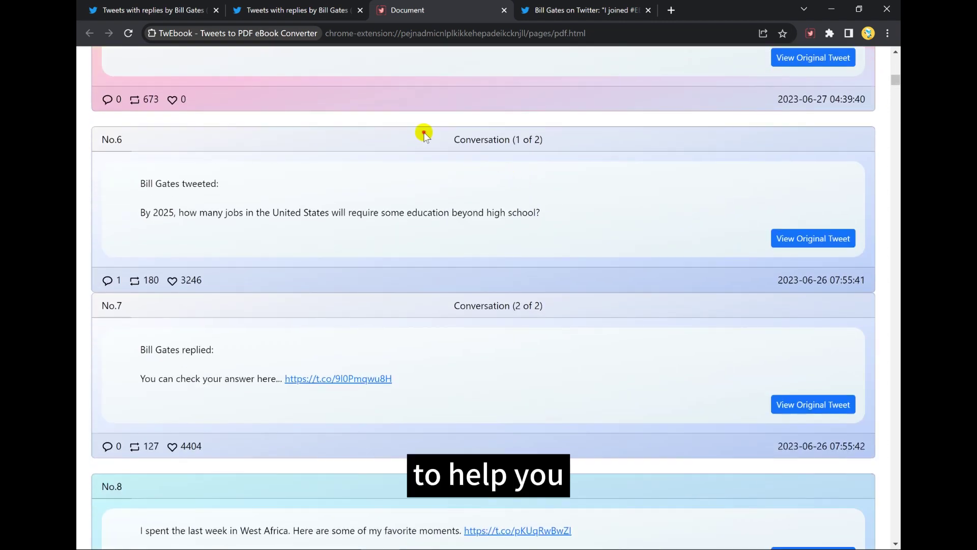
drag(426, 133, 567, 137)
click(164, 184)
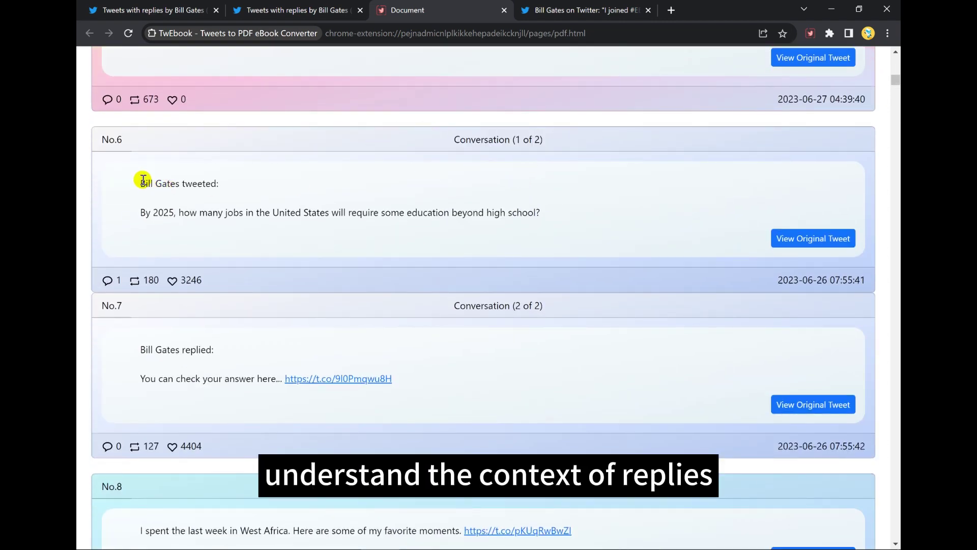
drag(144, 182, 233, 182)
click(194, 236)
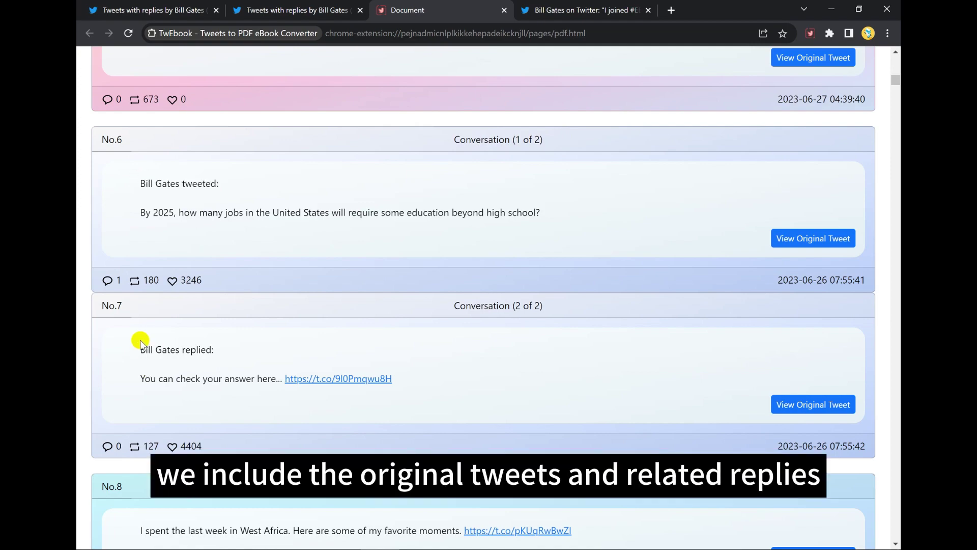
drag(136, 346, 410, 353)
click(410, 353)
Step: Scroll down through the ebook's tweets to No.38
scroll(410, 353, down, 15)
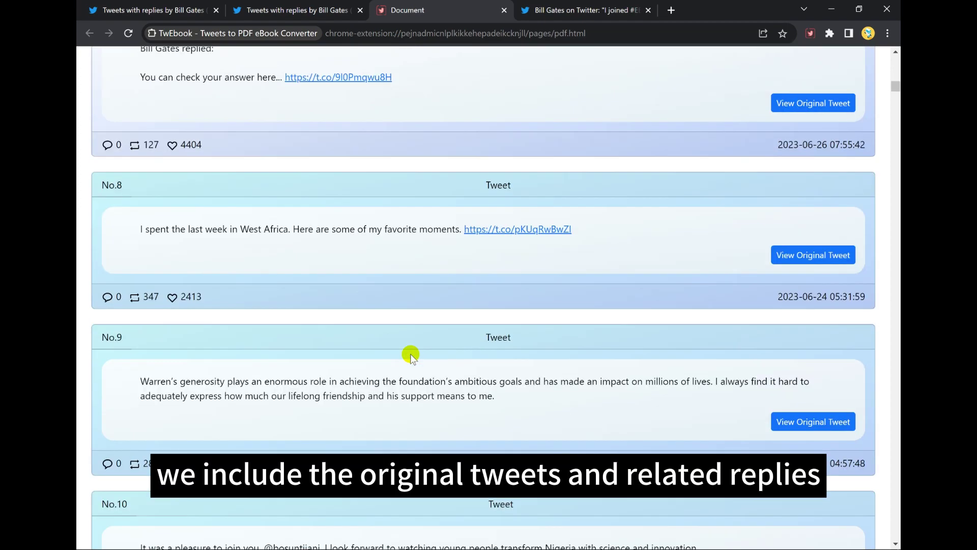
scroll(410, 353, down, 10)
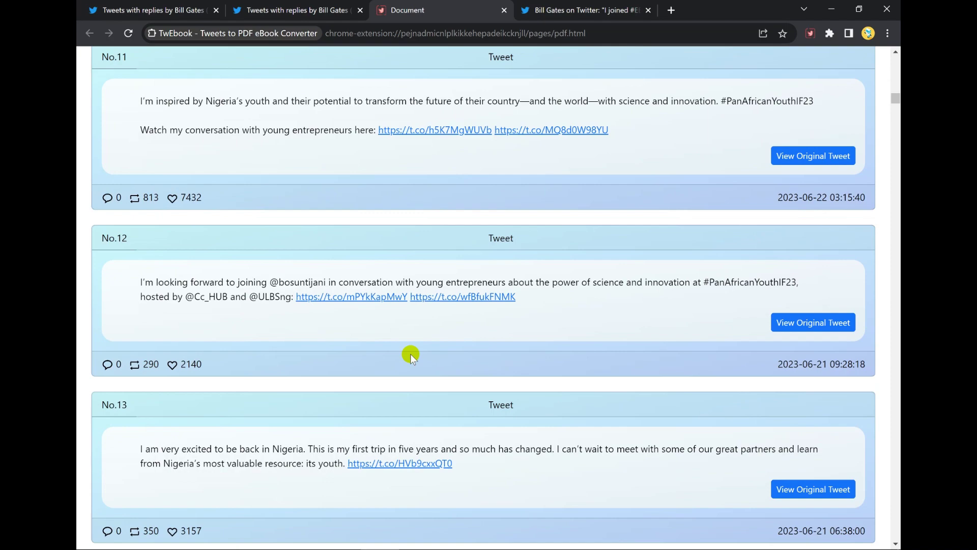
scroll(410, 353, down, 10)
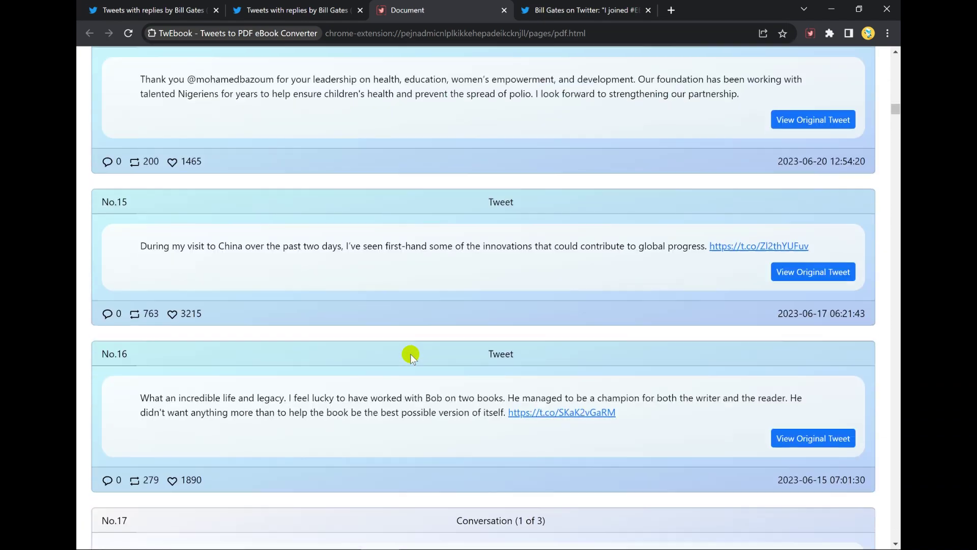
scroll(410, 353, down, 6)
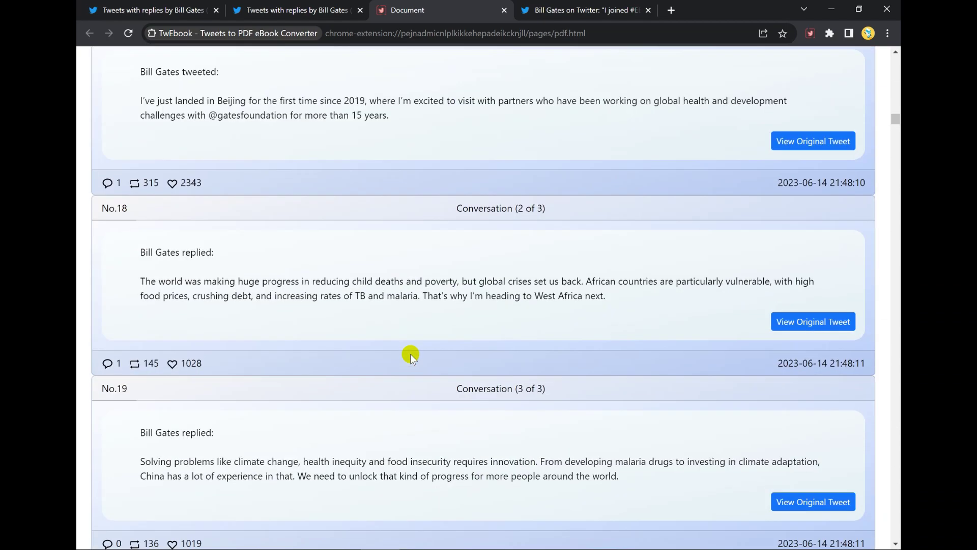
scroll(411, 354, down, 10)
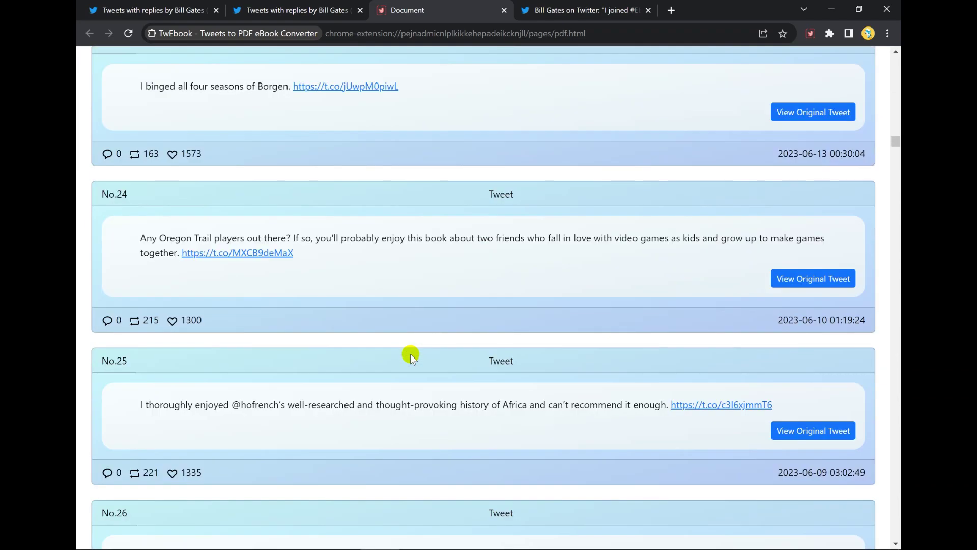
scroll(410, 353, down, 13)
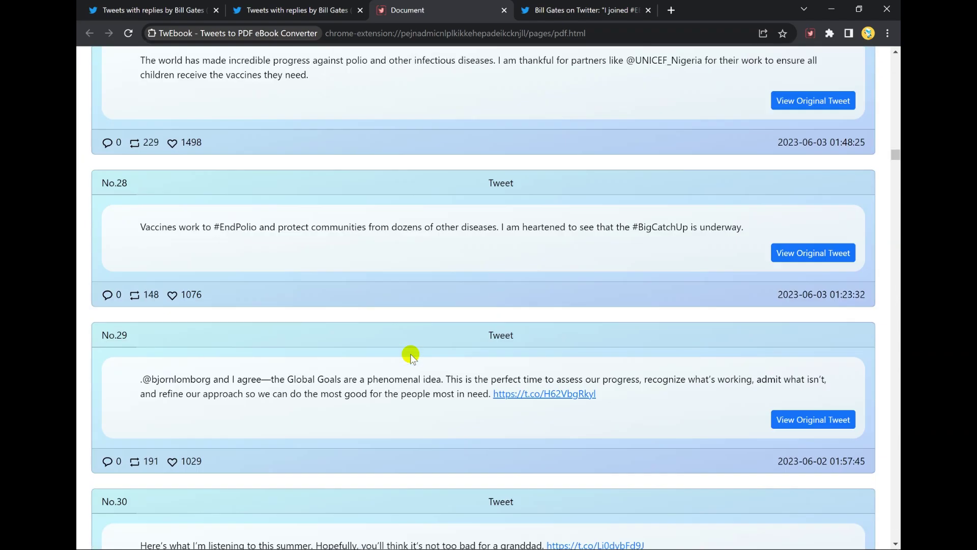
scroll(410, 353, down, 18)
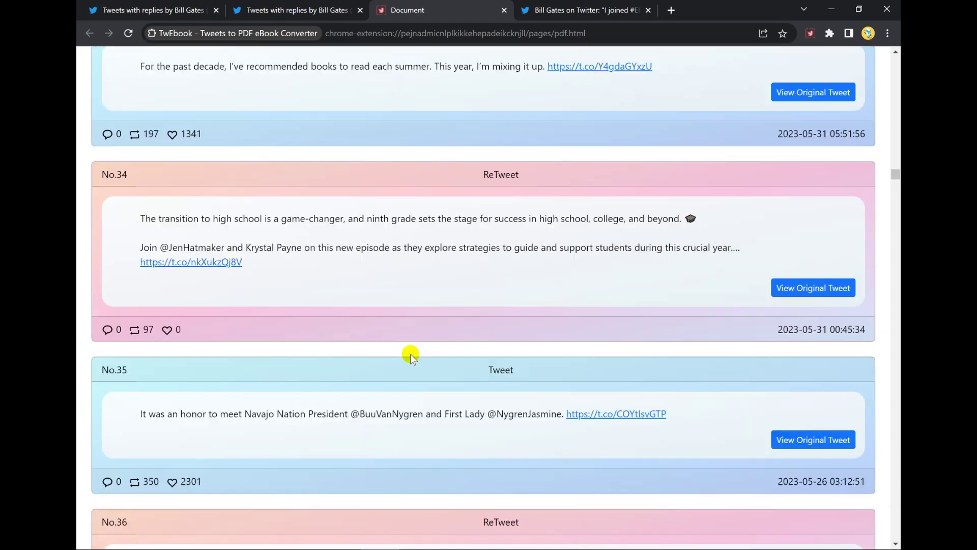
scroll(410, 353, down, 10)
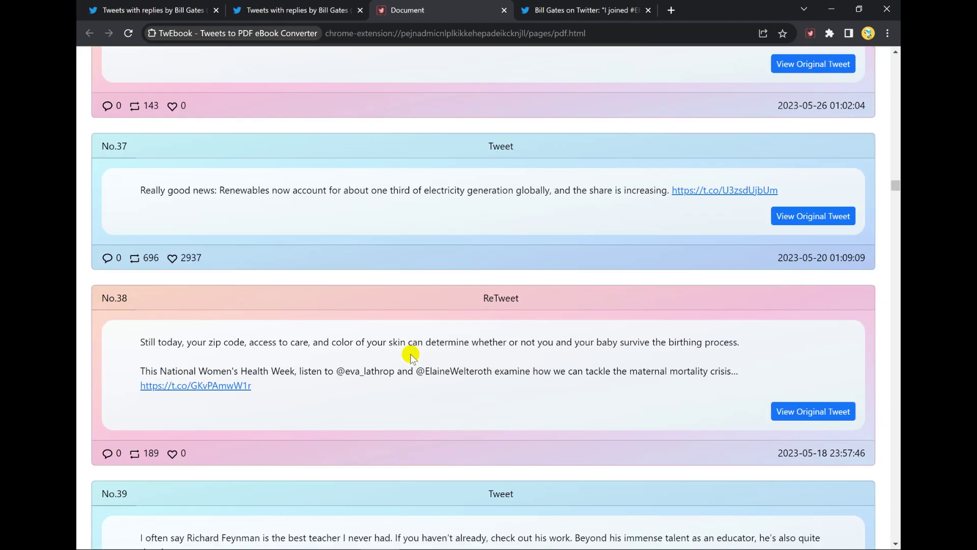
Step: Print the ebook page with destination Save as PDF and A4 paper size
click(888, 33)
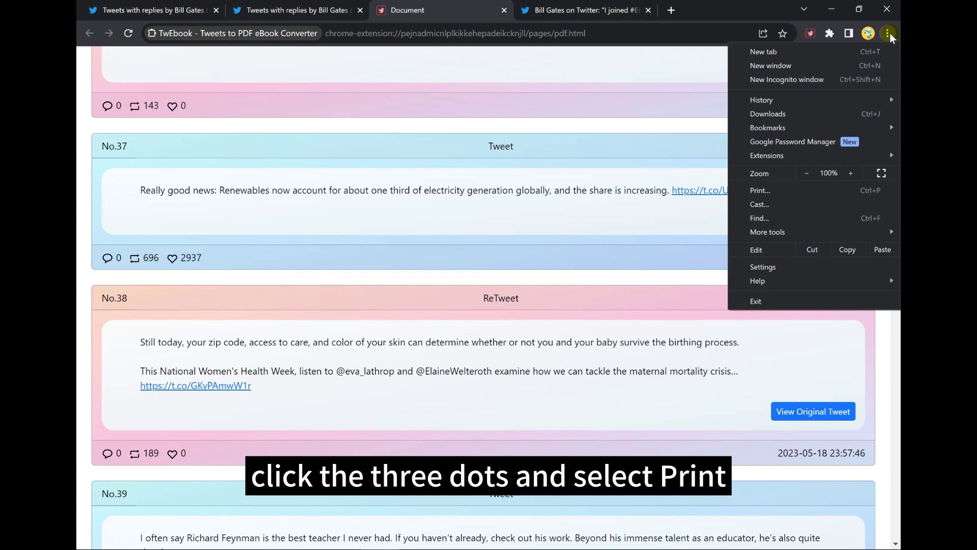
click(838, 190)
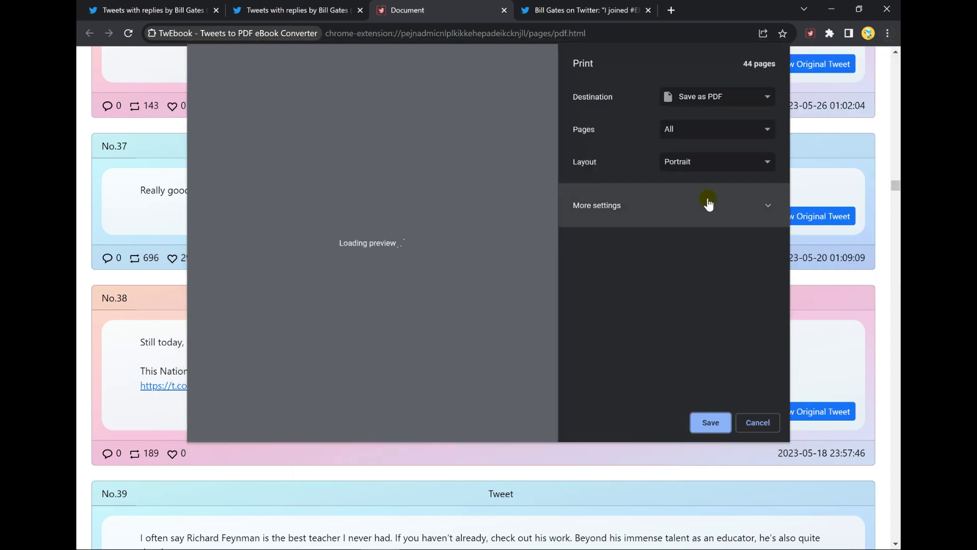
click(709, 101)
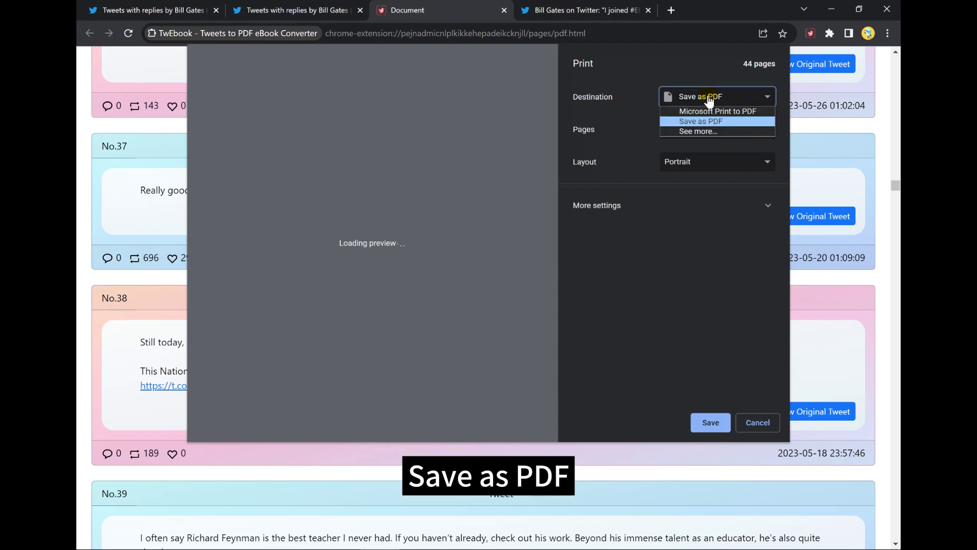
click(711, 118)
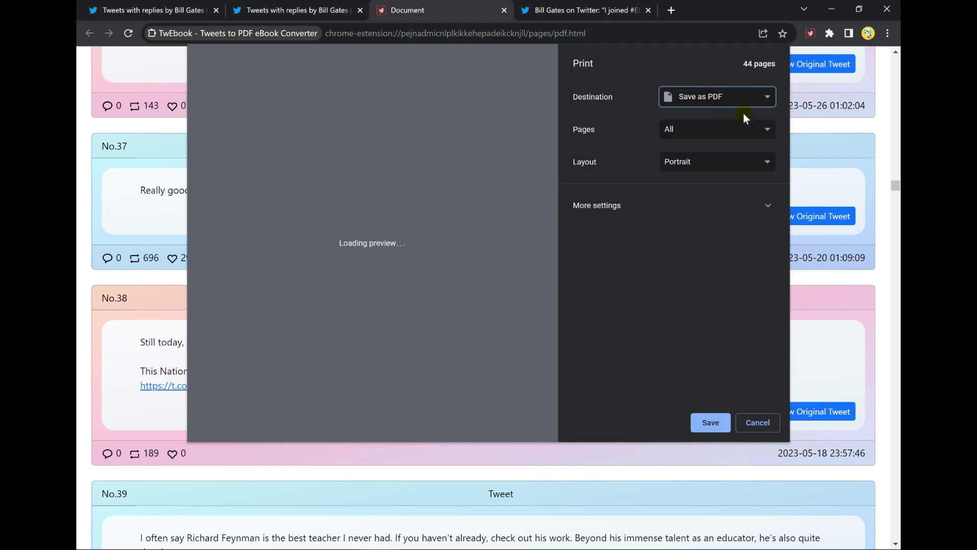
click(762, 206)
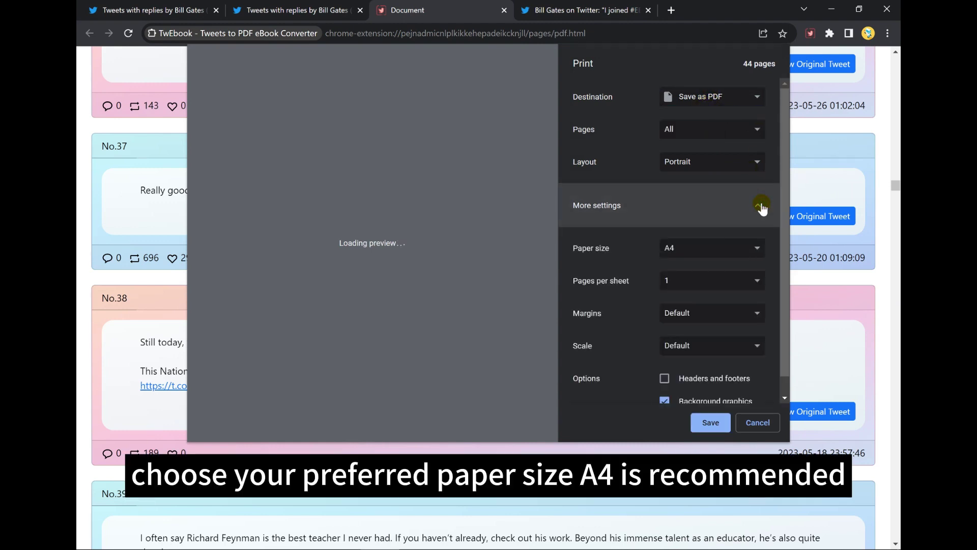
click(743, 228)
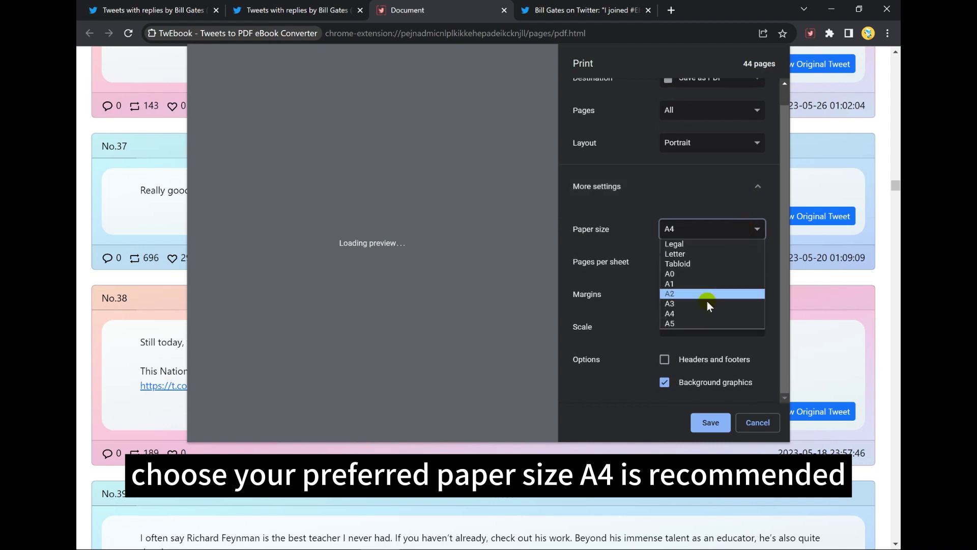
click(707, 311)
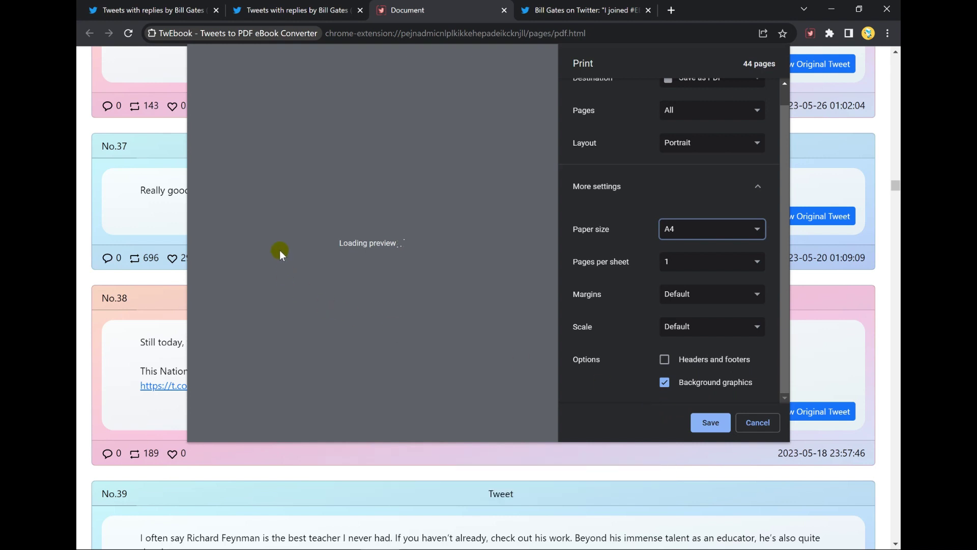
Step: Click Save in the Print dialog and let the first-page preview finish loading
click(711, 426)
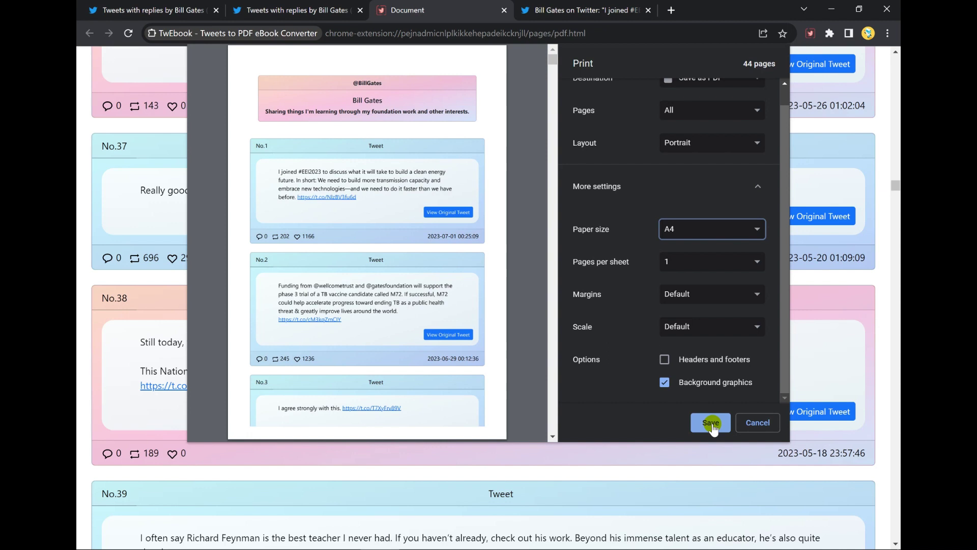
Step: Save the PDF as Document.pdf, replacing the old file, and view C:\New folder
click(711, 423)
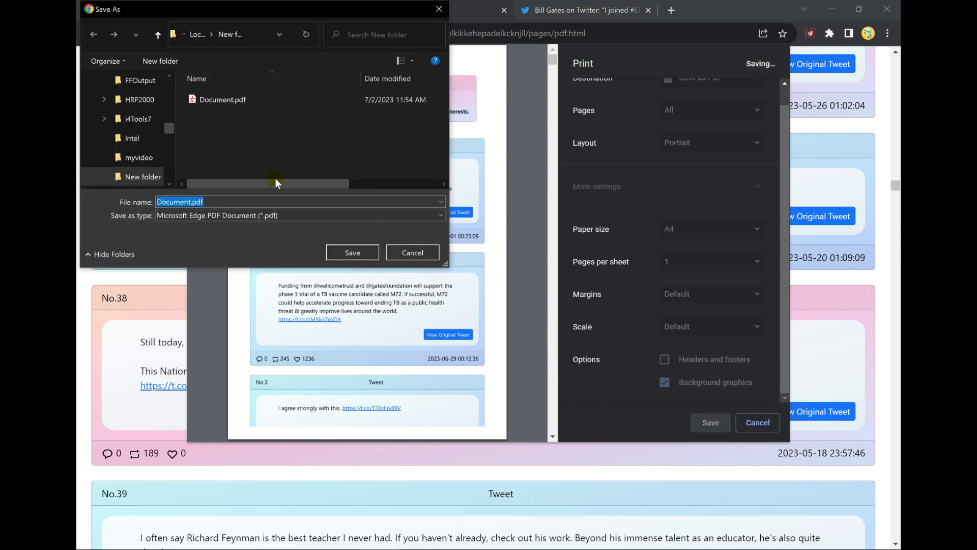
click(346, 253)
click(516, 287)
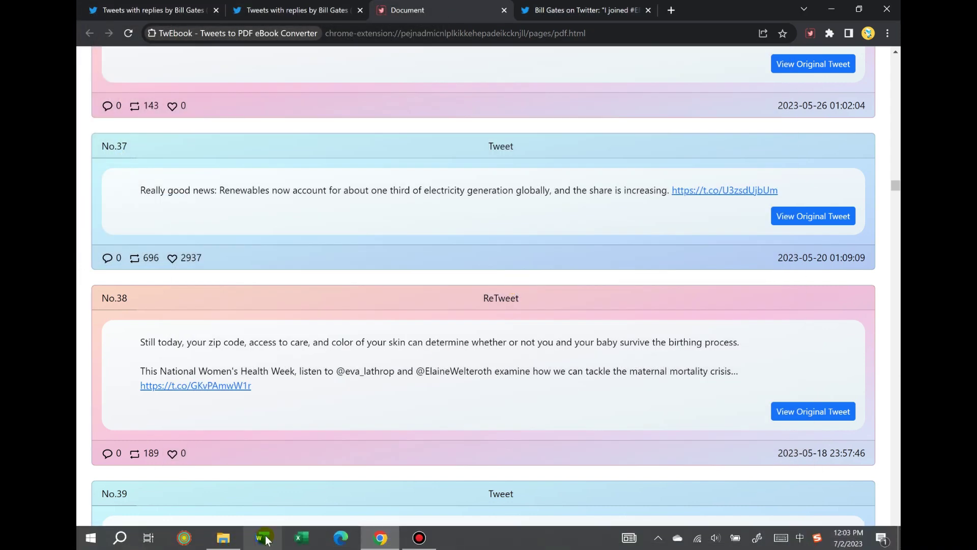
click(222, 538)
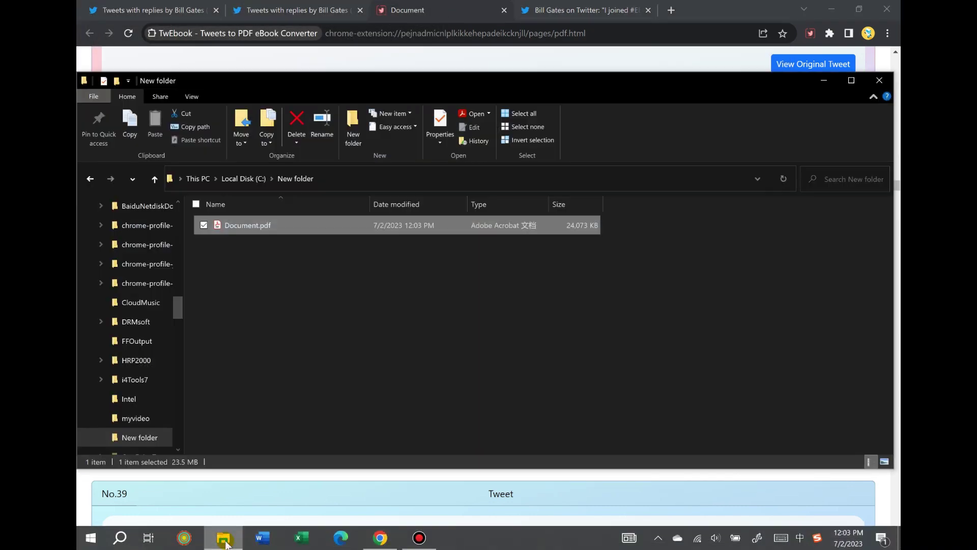
Step: Open Document.pdf in Acrobat Reader at 100% zoom
double_click(276, 224)
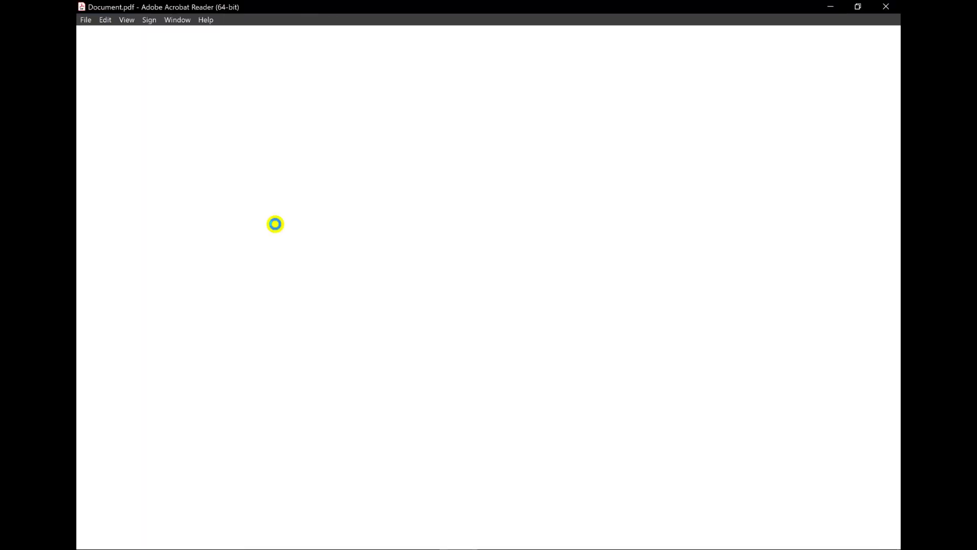
click(499, 62)
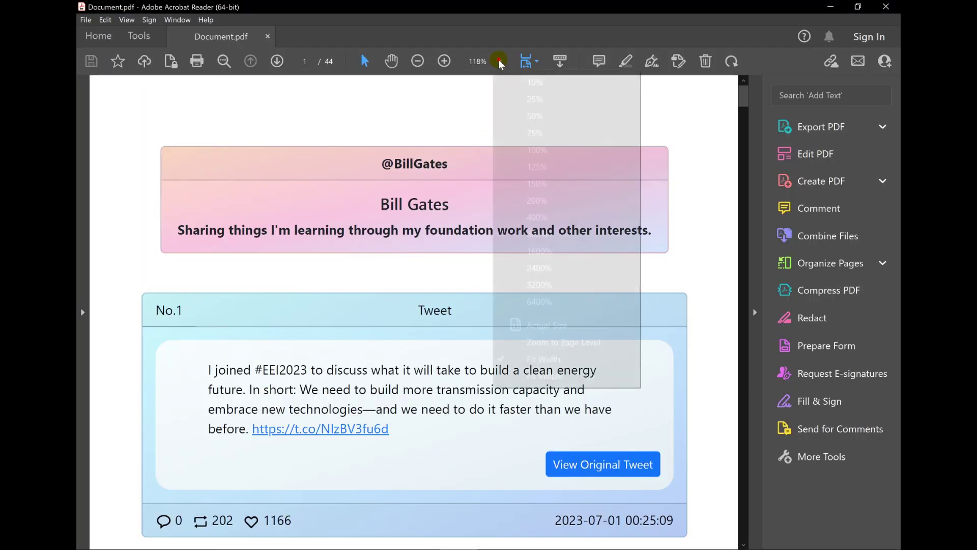
click(552, 149)
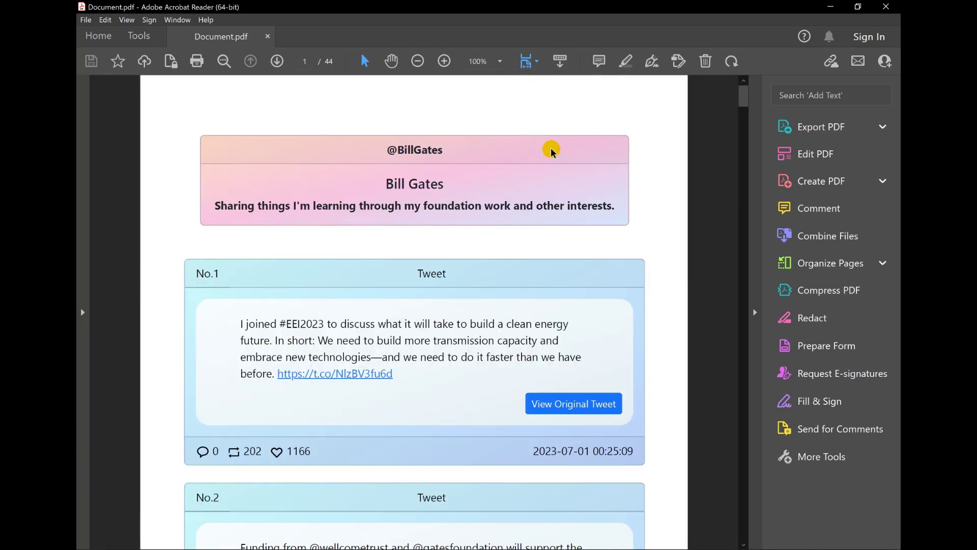
scroll(552, 150, down, 2)
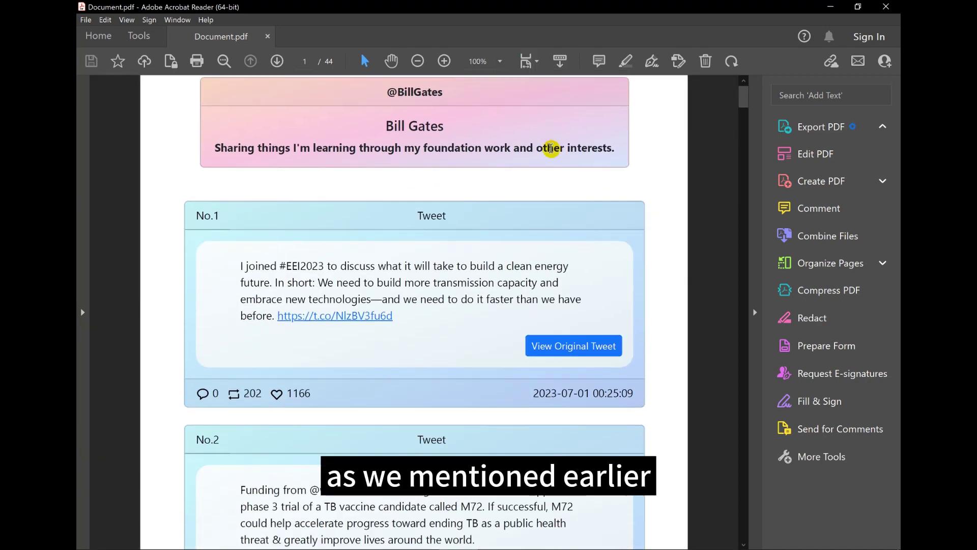
scroll(552, 149, down, 1)
Step: Copy a passage of tweet No.1, dismiss the Edit PDF tip and scroll on
drag(346, 168, 504, 199)
right_click(438, 183)
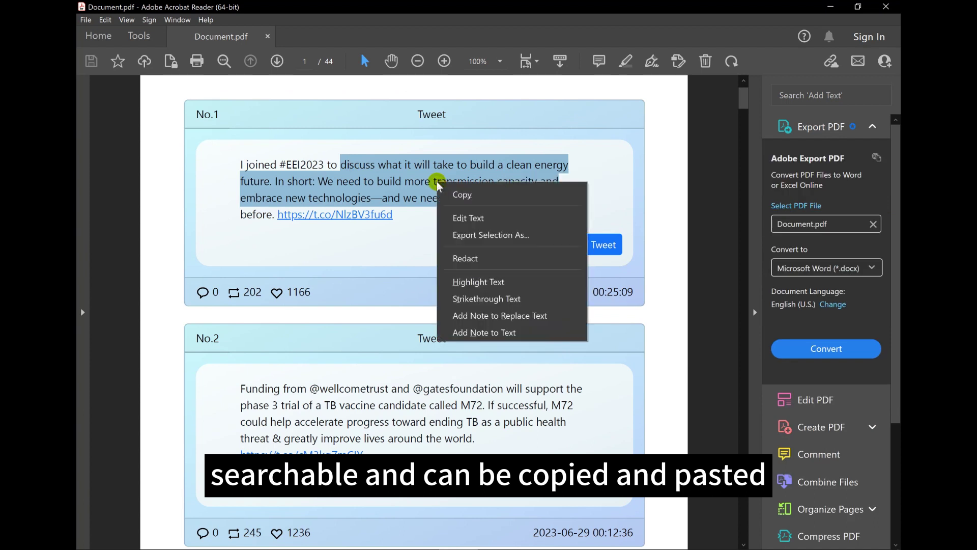
click(463, 195)
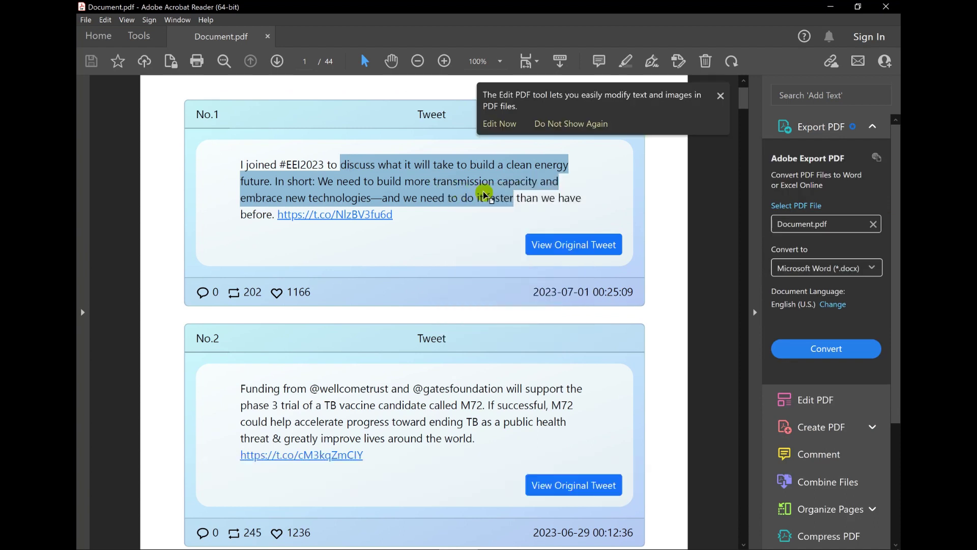
scroll(484, 195, down, 1)
click(720, 96)
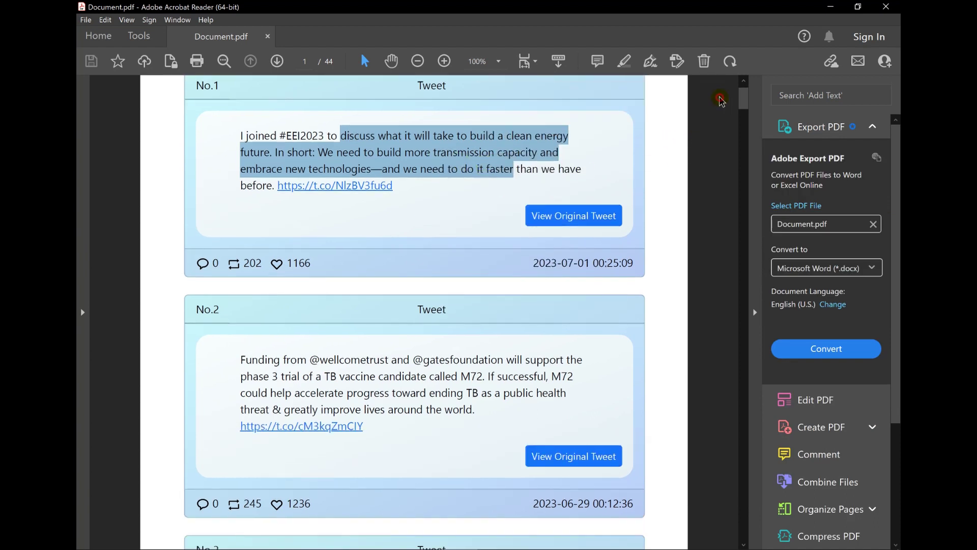
click(458, 210)
scroll(458, 209, down, 8)
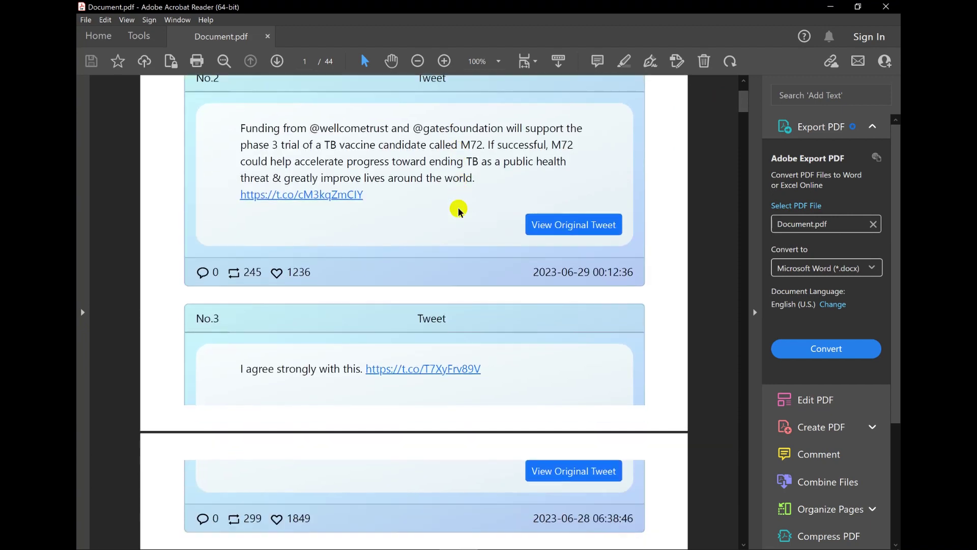
scroll(458, 210, down, 2)
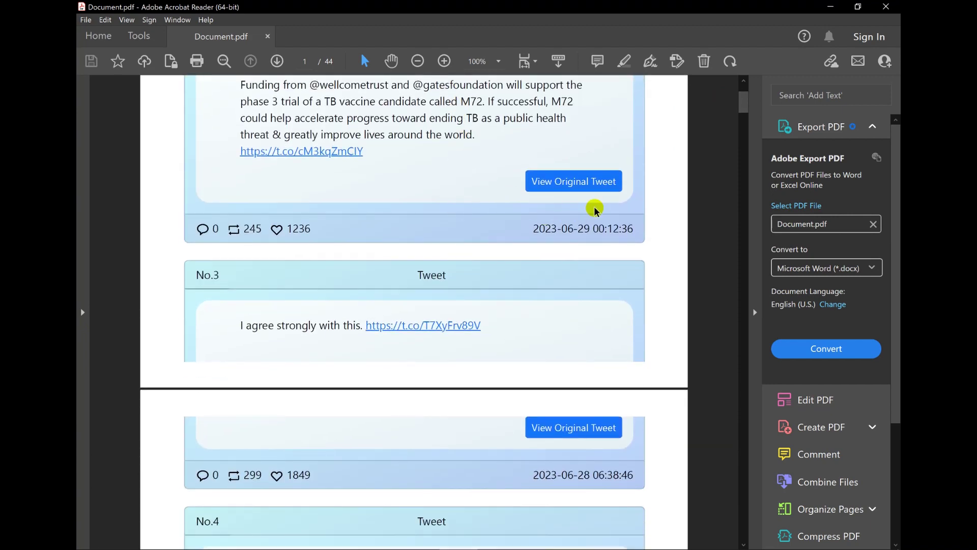
Step: Find 'some' in the eBook and step through successive matches
key(ctrl+f)
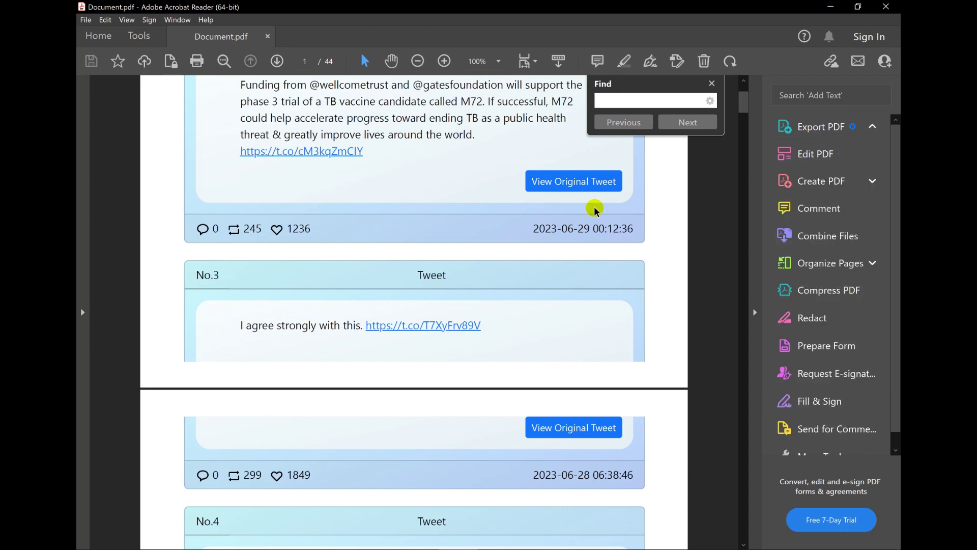
text(some)
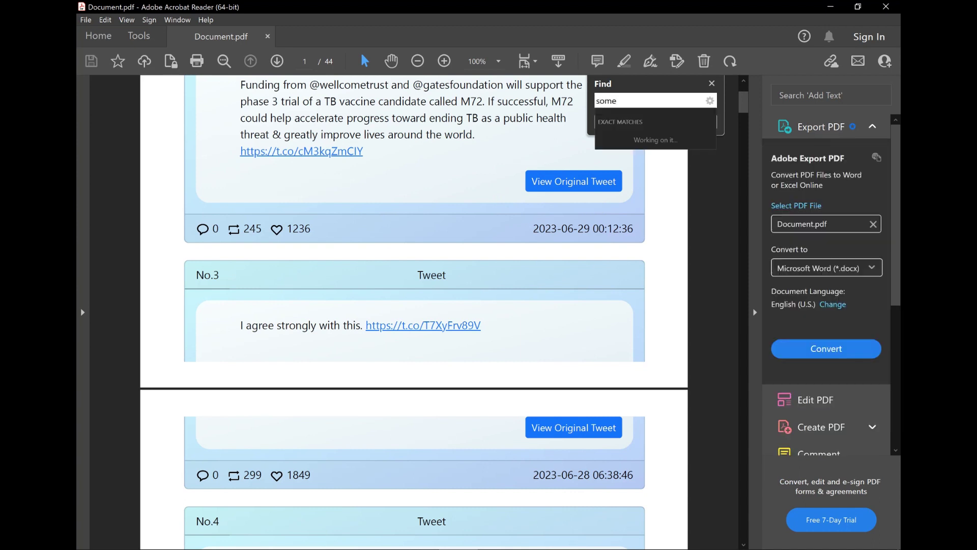
key(Return)
key(Return)
key(Return)
key(Return)
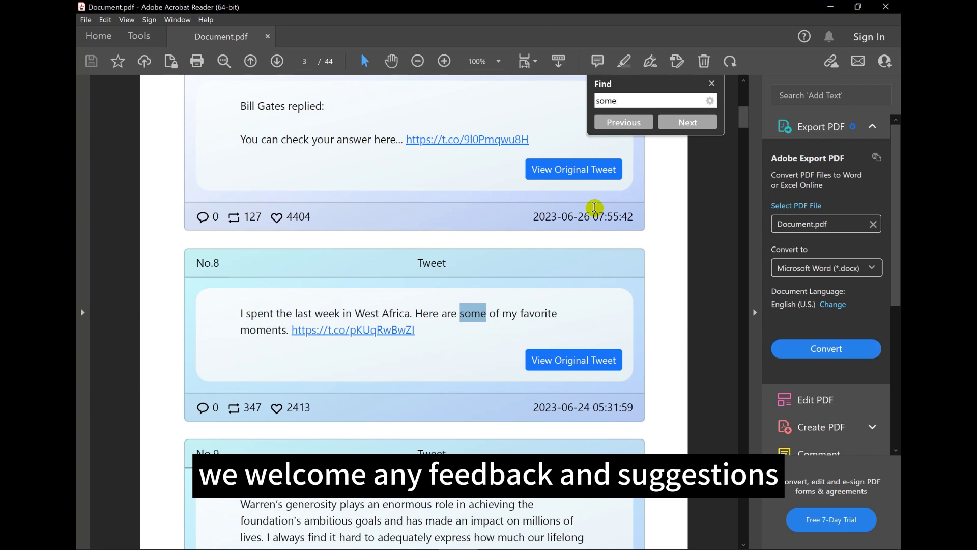
key(Return)
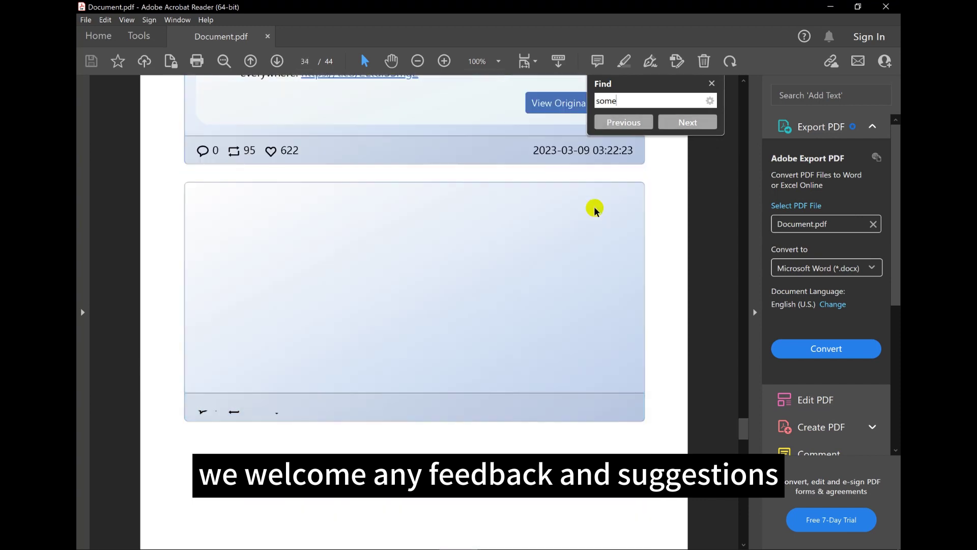